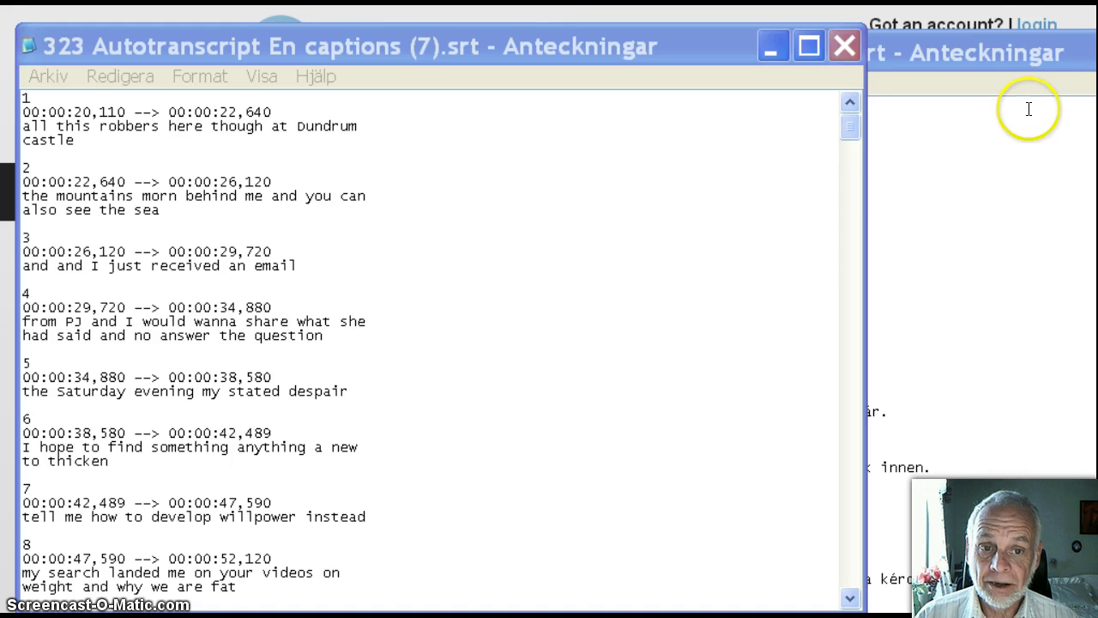
pyautogui.click(1022, 42)
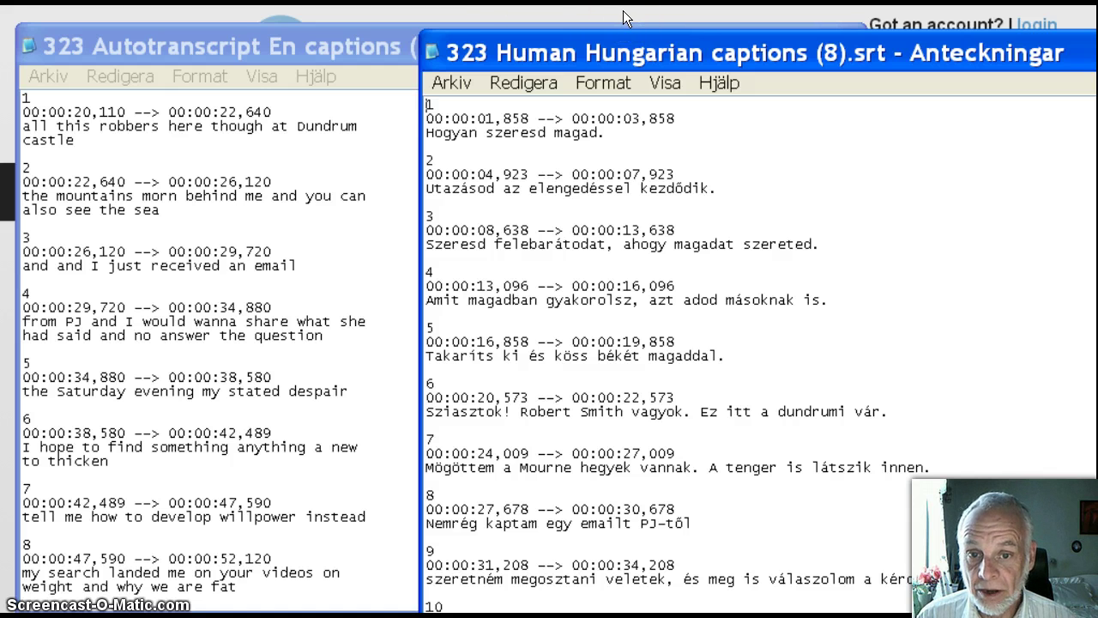
# Switch to Subtitle Edit and bring up the subtitle Open dialog.
pyautogui.hotkey('alt', 'Tab')
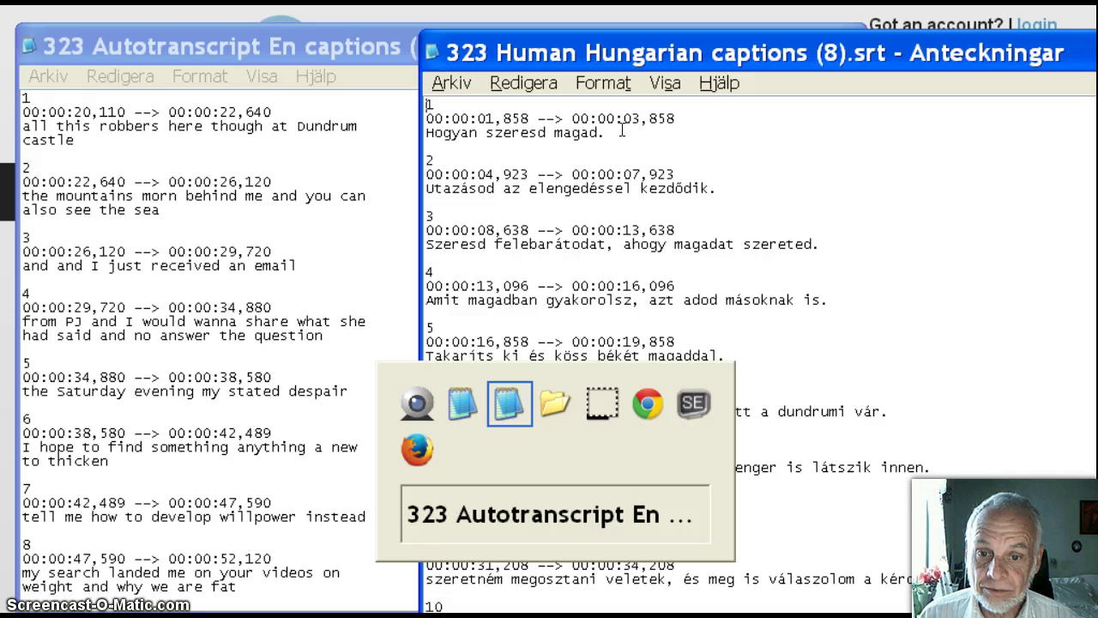
pyautogui.hotkey('alt', 'Tab')
pyautogui.hotkey('alt', 'Tab')
pyautogui.hotkey('alt', 'Tab')
pyautogui.hotkey('alt', 'Tab')
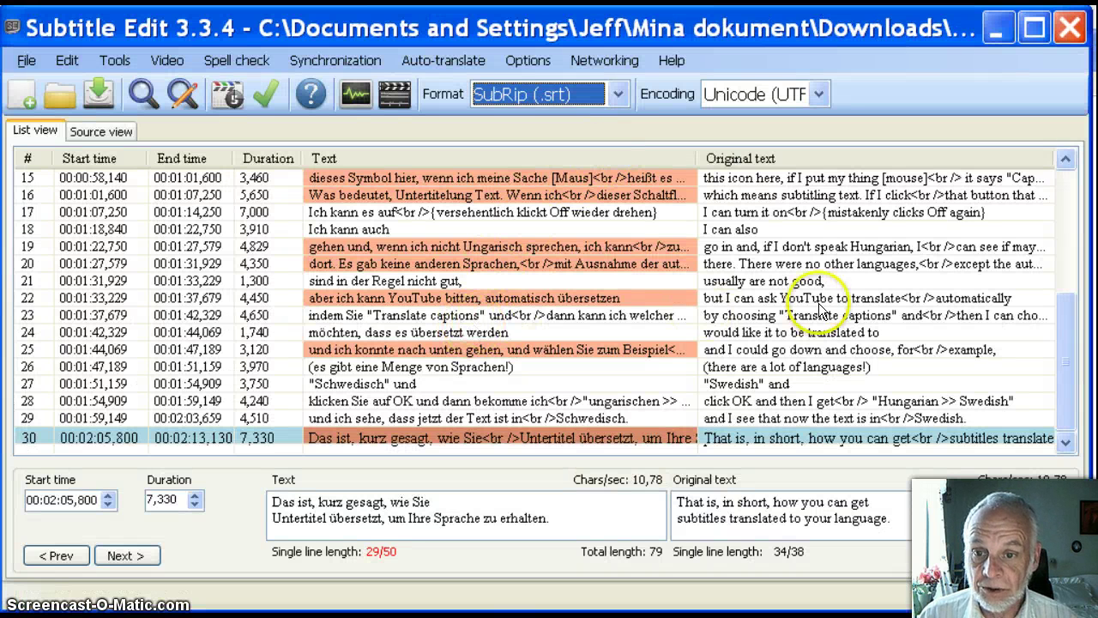
pyautogui.click(25, 60)
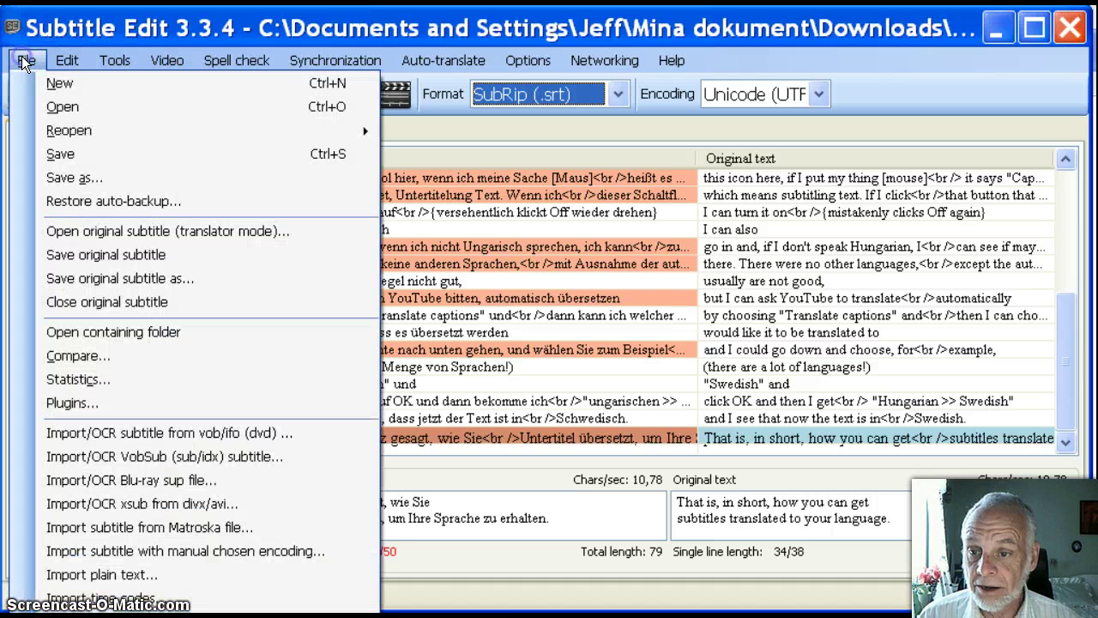
pyautogui.click(62, 110)
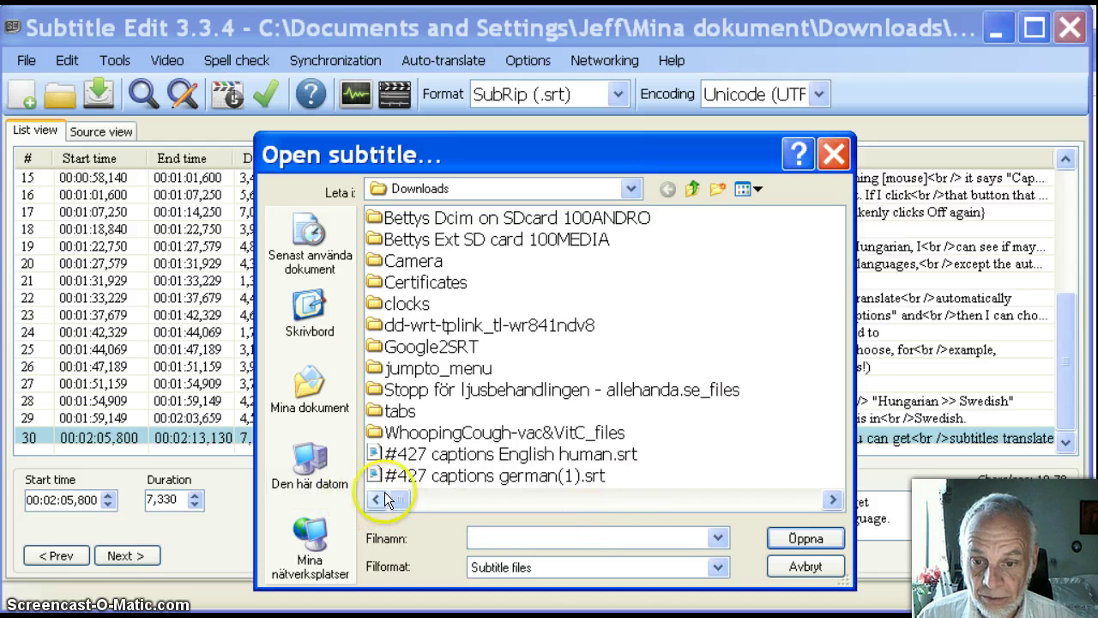
# Select '323 Human Hungarian captions (8).srt' in the Downloads file list.
pyautogui.moveTo(398, 496); pyautogui.dragTo(477, 499)
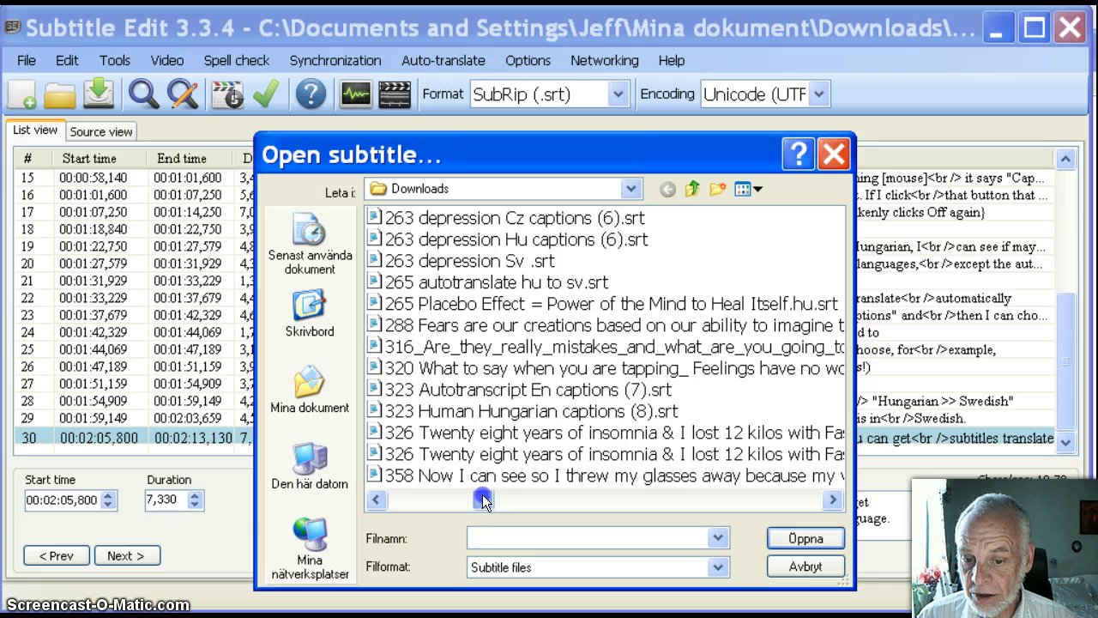
pyautogui.moveTo(482, 499)
pyautogui.mouseDown()
pyautogui.moveTo(513, 500)
pyautogui.moveTo(464, 500)
pyautogui.mouseUp()
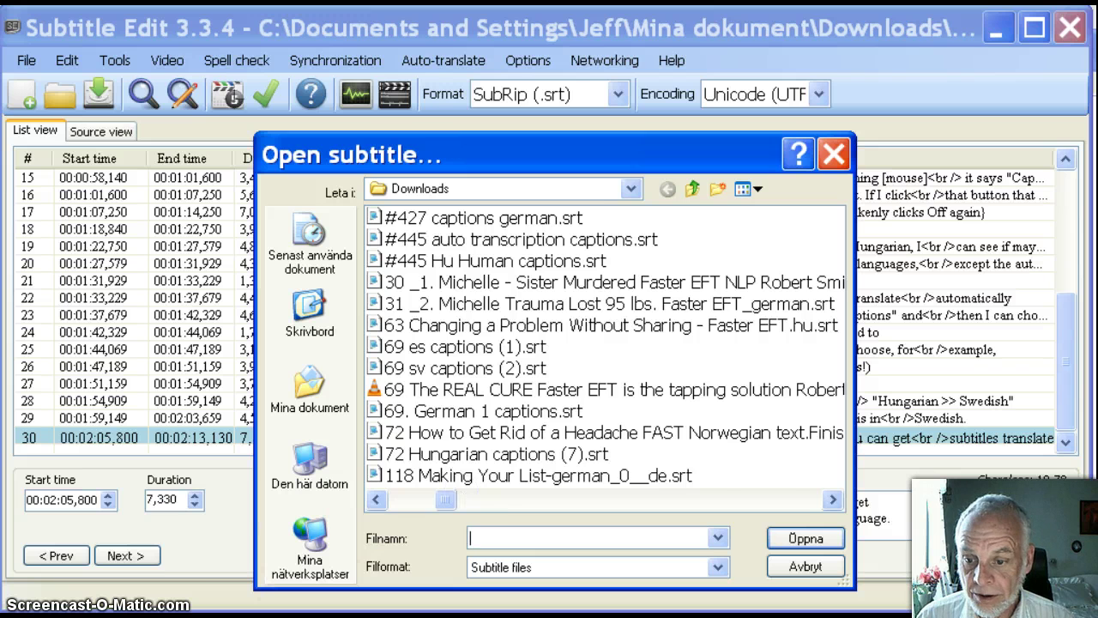
pyautogui.scroll(-3, 604, 347)
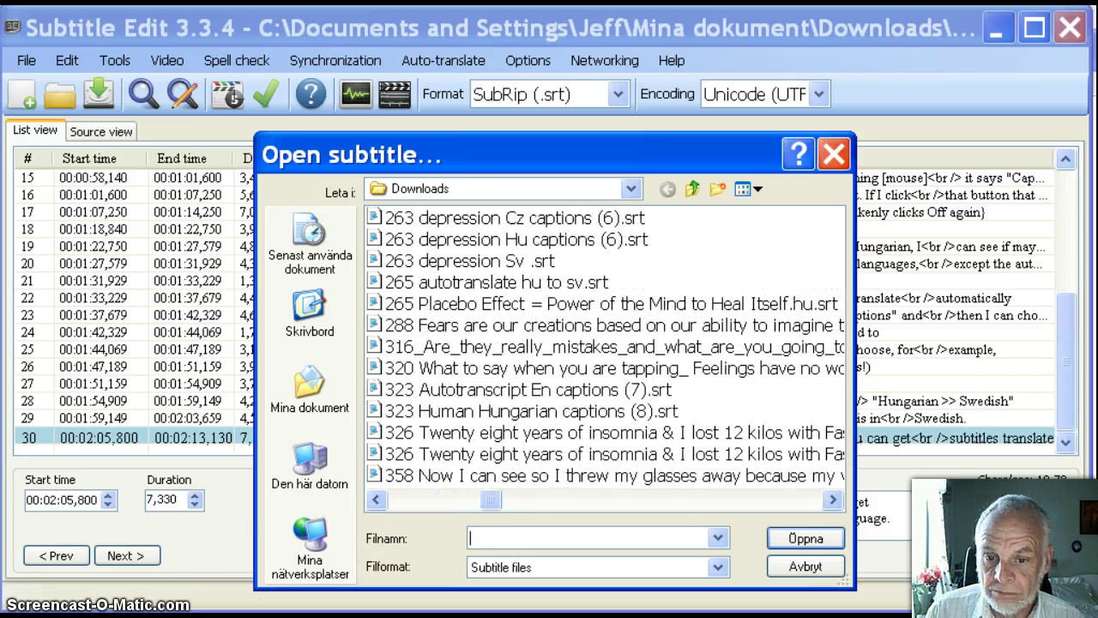
pyautogui.click(437, 412)
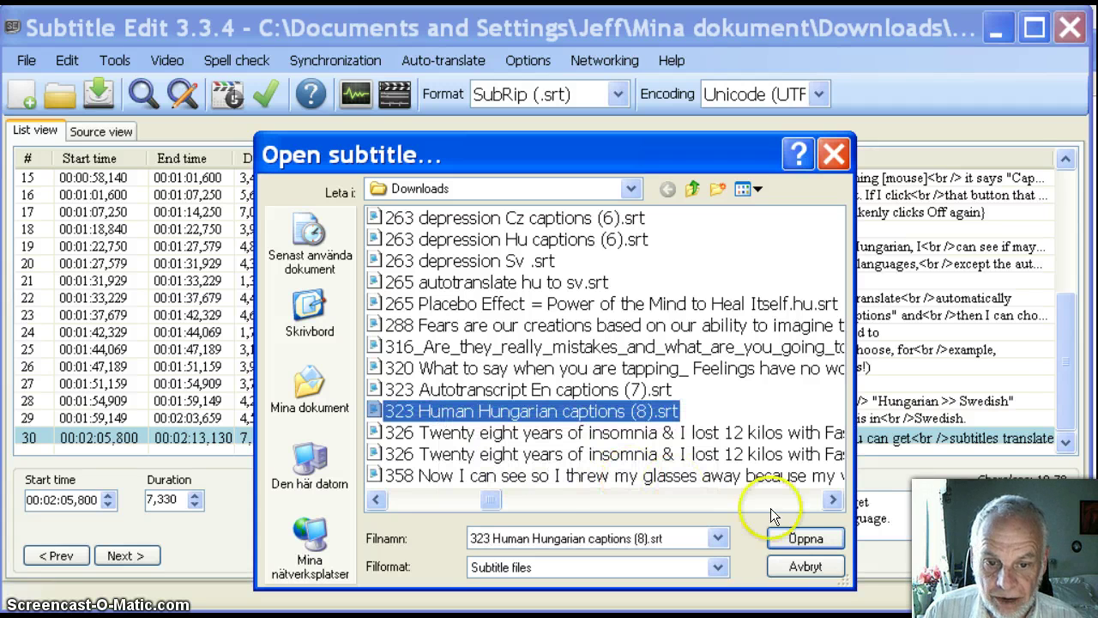
# Load the Hungarian captions file and start Google auto-translation.
pyautogui.click(804, 539)
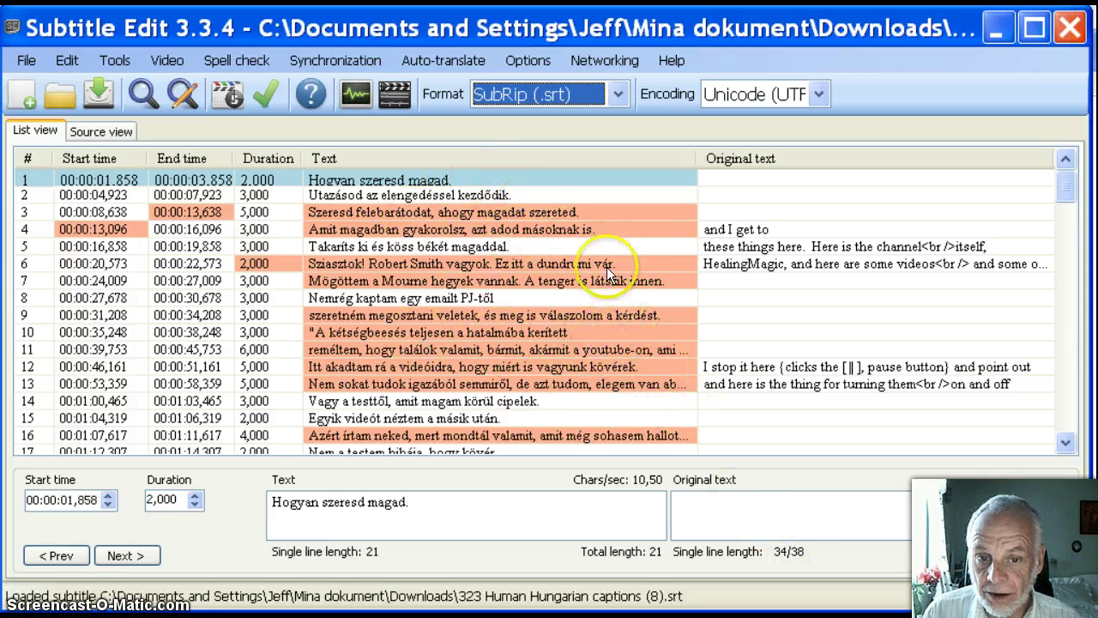
pyautogui.click(461, 60)
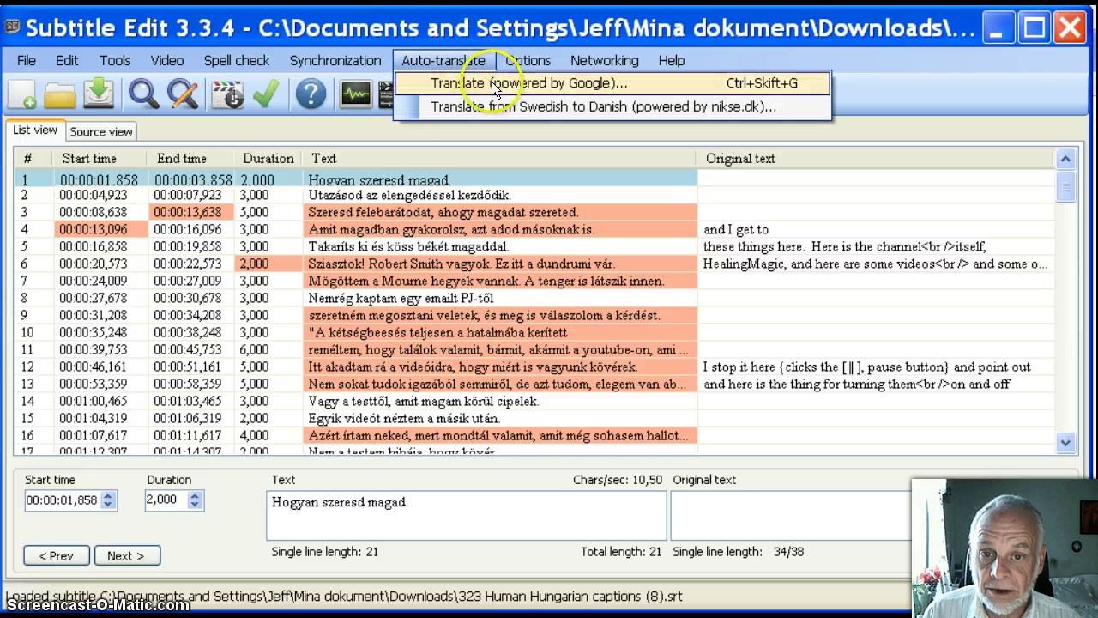
pyautogui.click(494, 83)
pyautogui.click(495, 83)
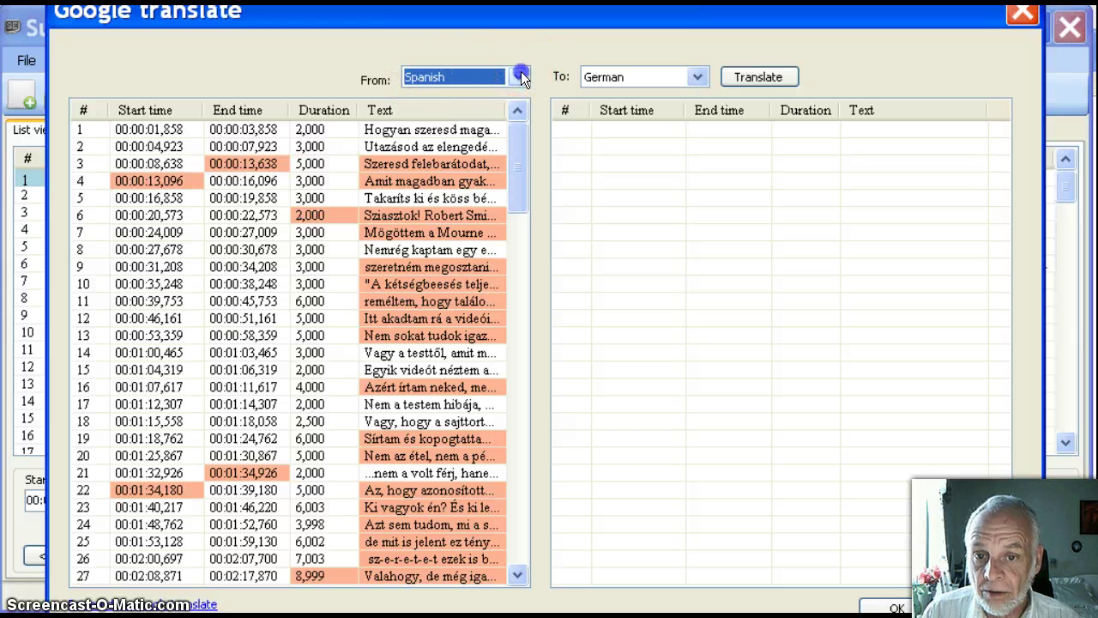
# Google-translate all 130 captions from Hungarian into English.
pyautogui.click(521, 76)
pyautogui.moveTo(523, 170); pyautogui.dragTo(517, 145)
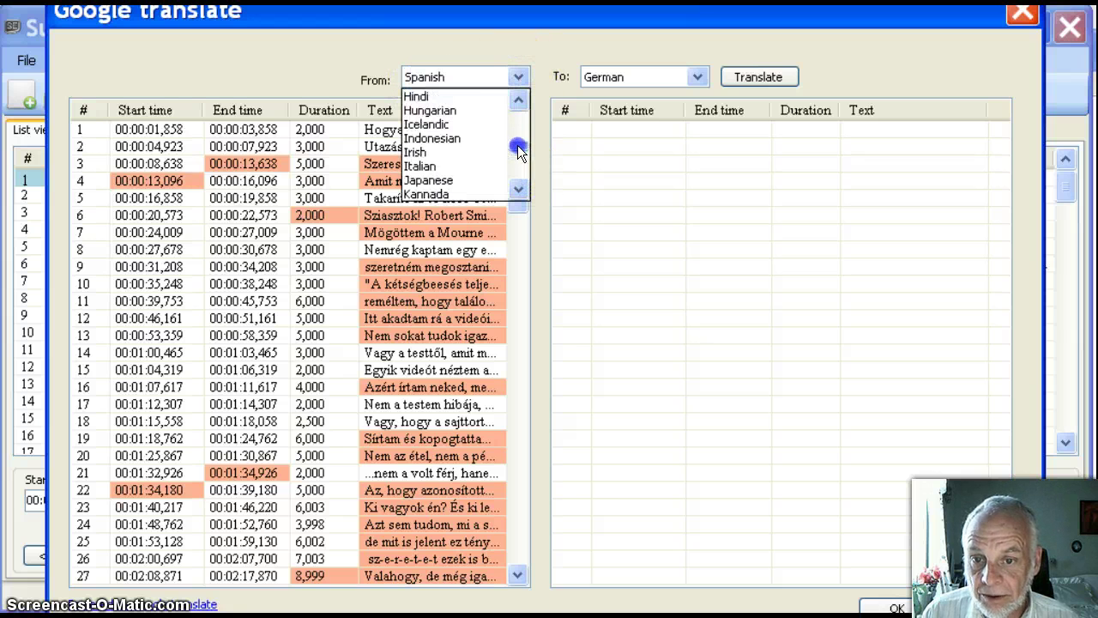
pyautogui.click(462, 111)
pyautogui.click(701, 76)
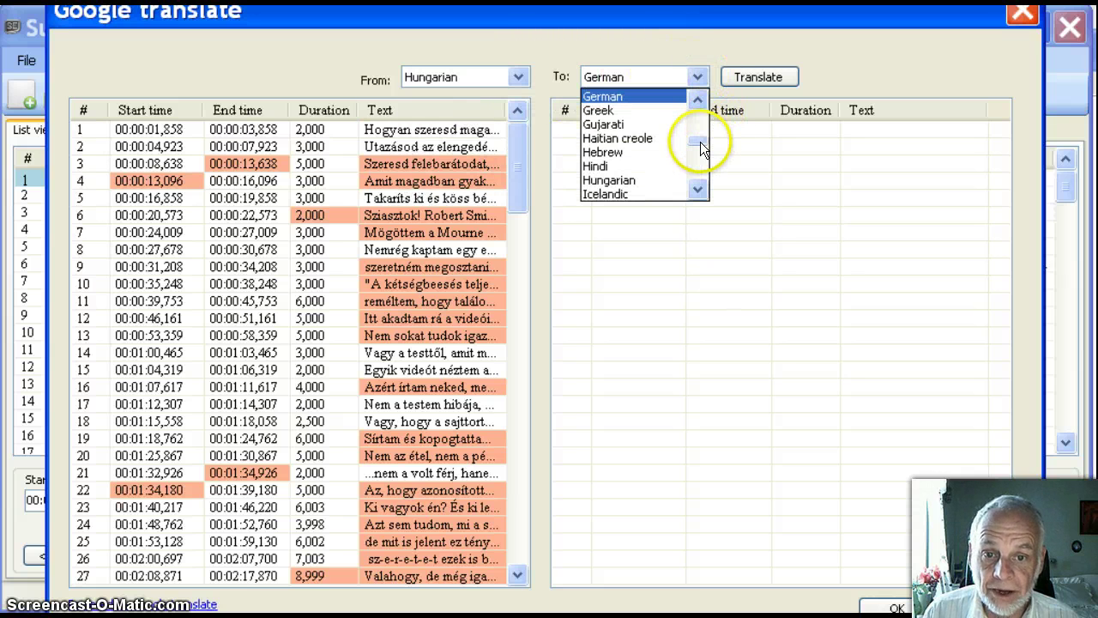
pyautogui.moveTo(700, 141); pyautogui.dragTo(699, 135)
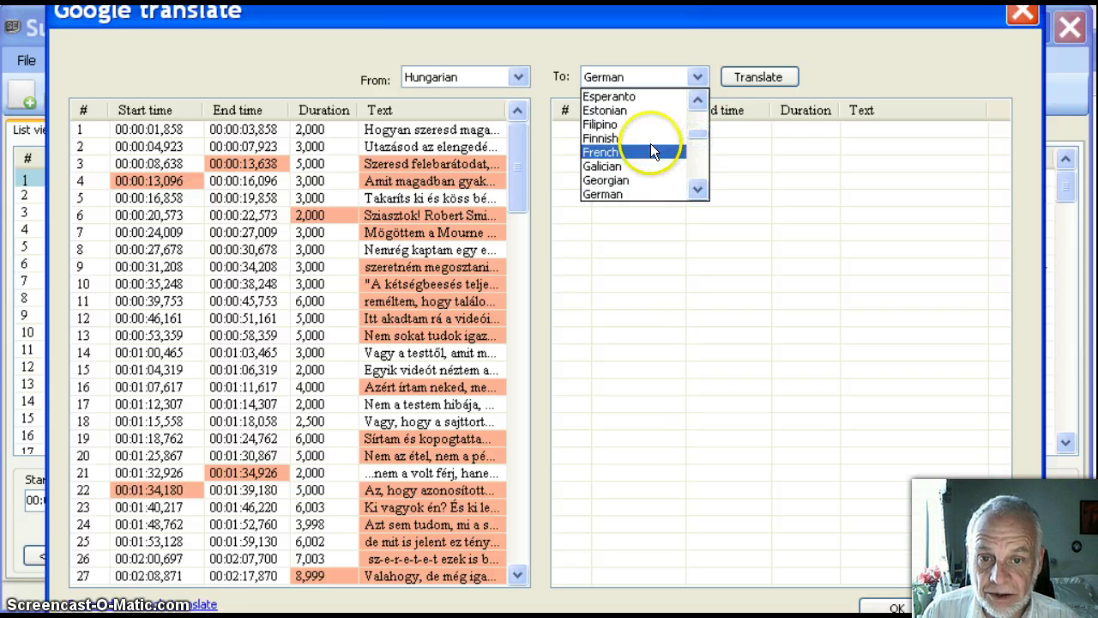
pyautogui.click(699, 97)
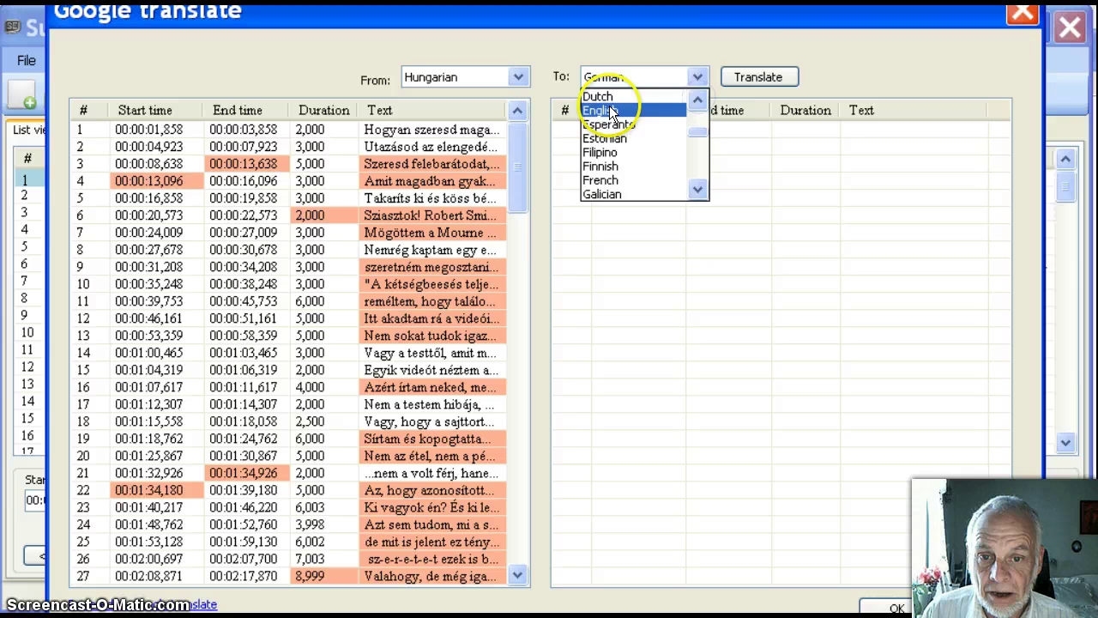
pyautogui.click(610, 110)
pyautogui.click(765, 75)
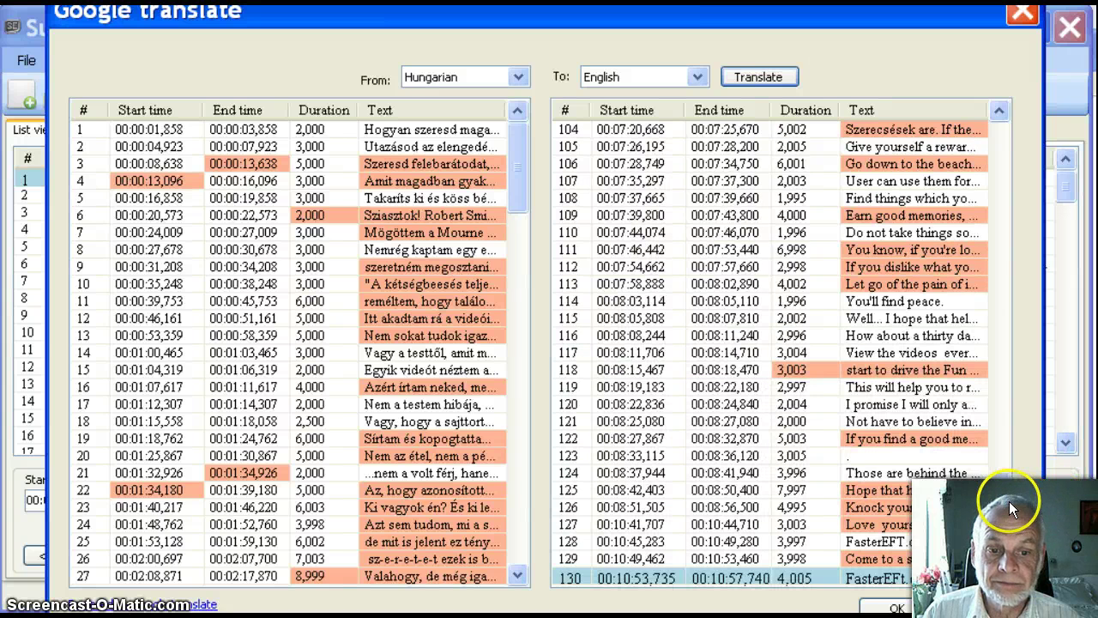
# Accept the translation, widen the Text column, and review the English captions past line 50.
pyautogui.click(897, 608)
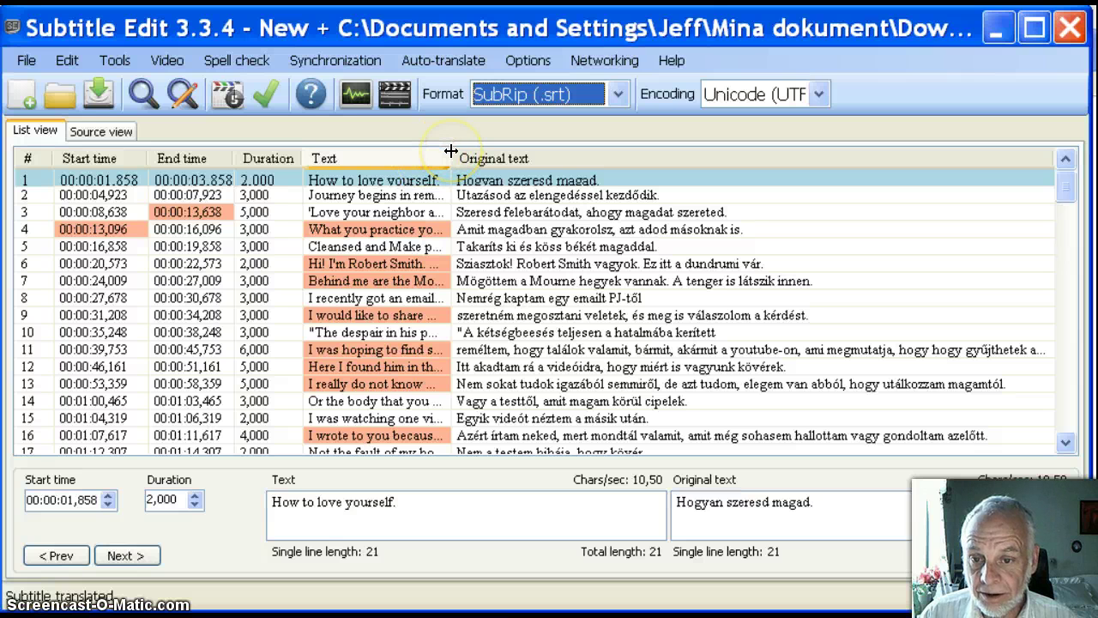
pyautogui.moveTo(451, 152); pyautogui.dragTo(677, 164)
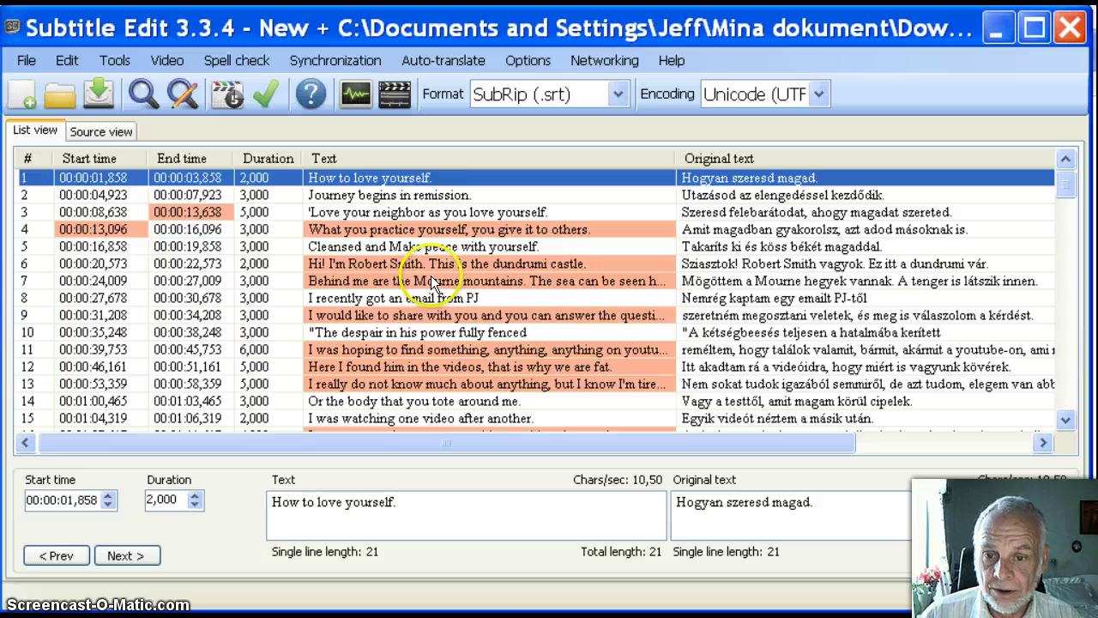
pyautogui.scroll(-1, 424, 265)
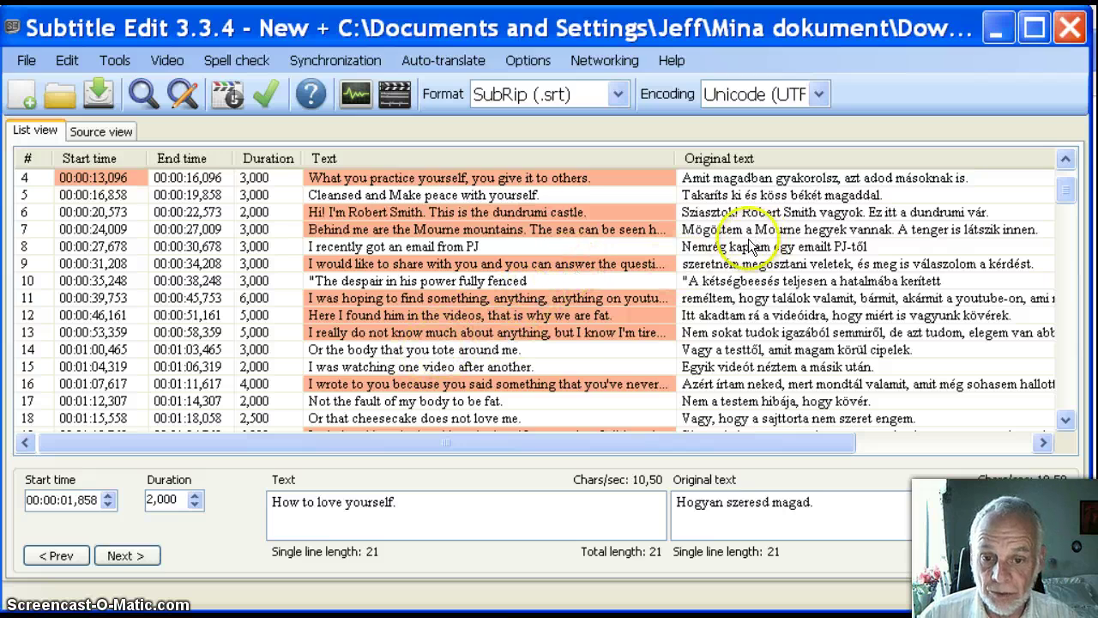
pyautogui.scroll(-2, 579, 335)
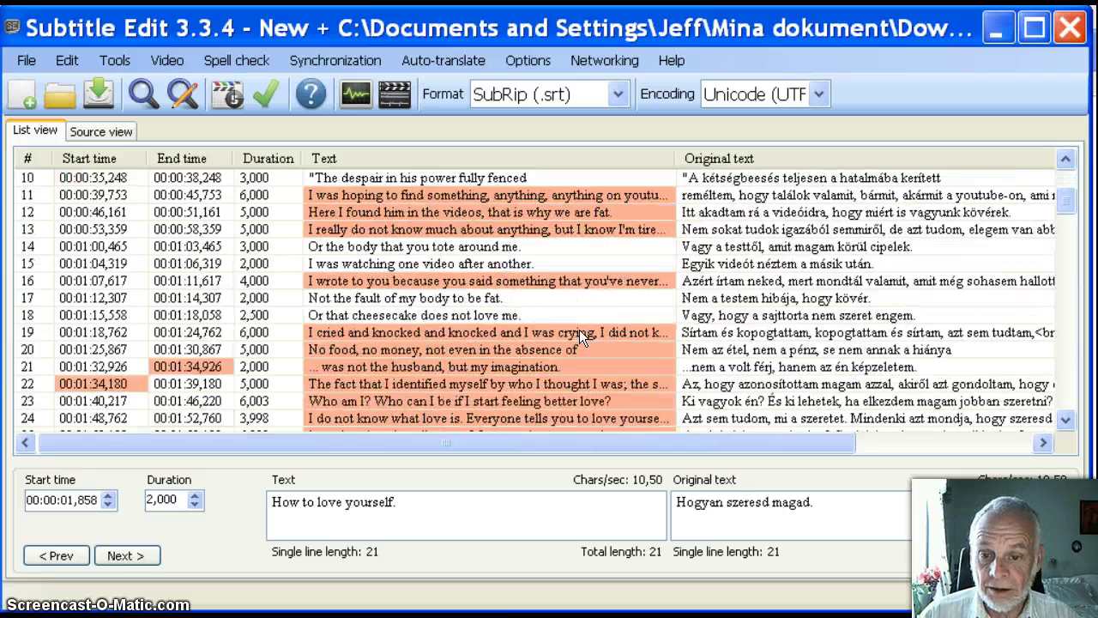
pyautogui.scroll(-3, 579, 334)
pyautogui.scroll(-3, 579, 334)
pyautogui.scroll(-1, 579, 331)
pyautogui.scroll(-3, 579, 331)
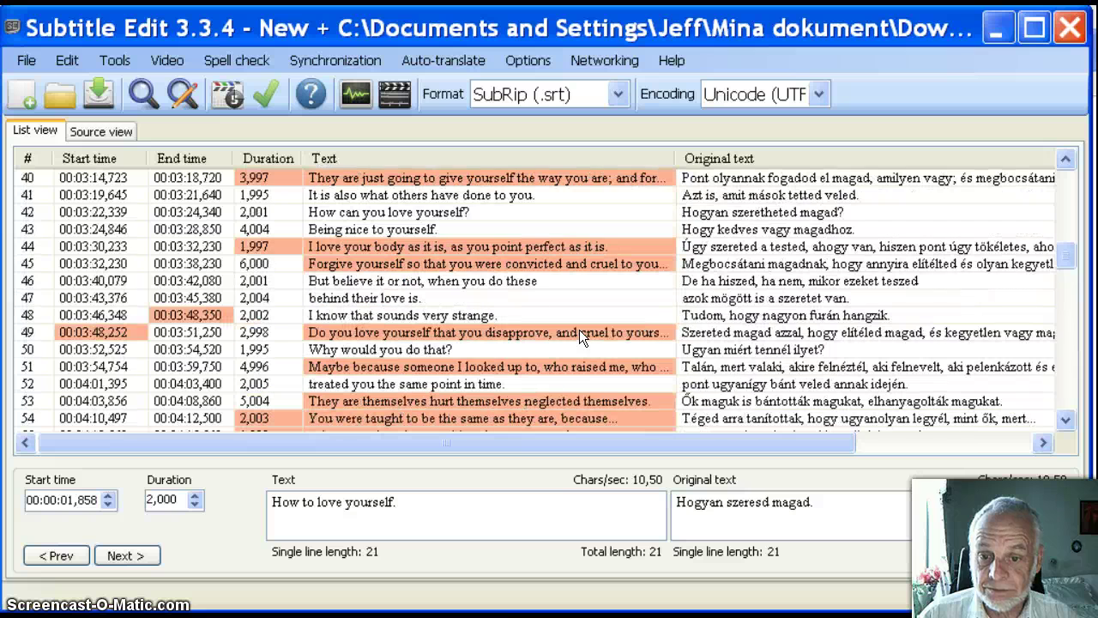
# Select caption 44 and place the cursor in its English text box.
pyautogui.click(420, 248)
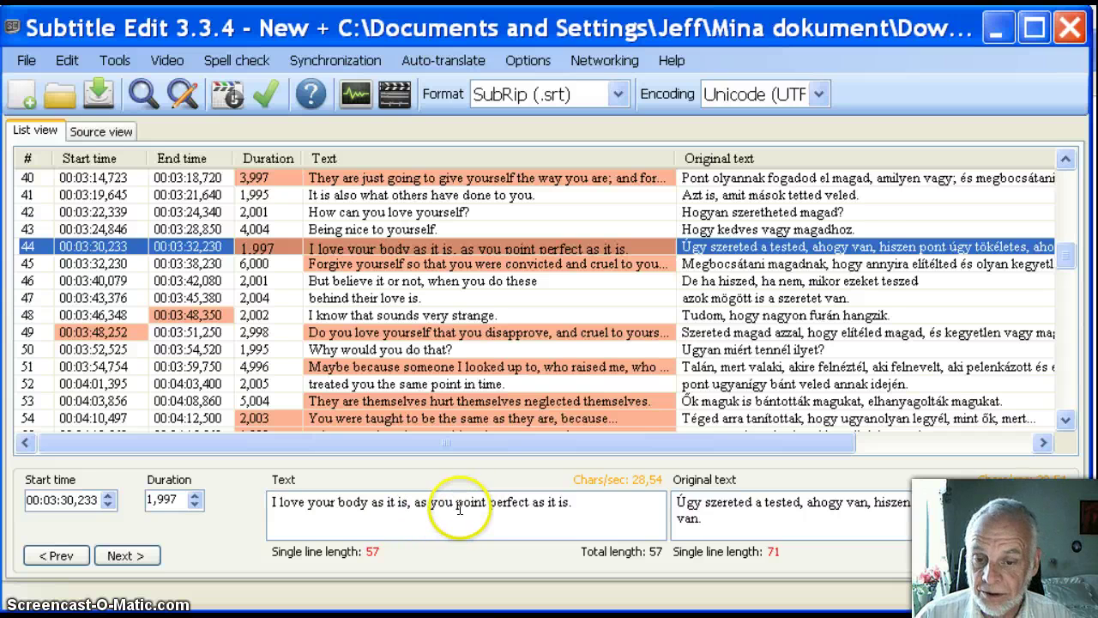
pyautogui.click(459, 507)
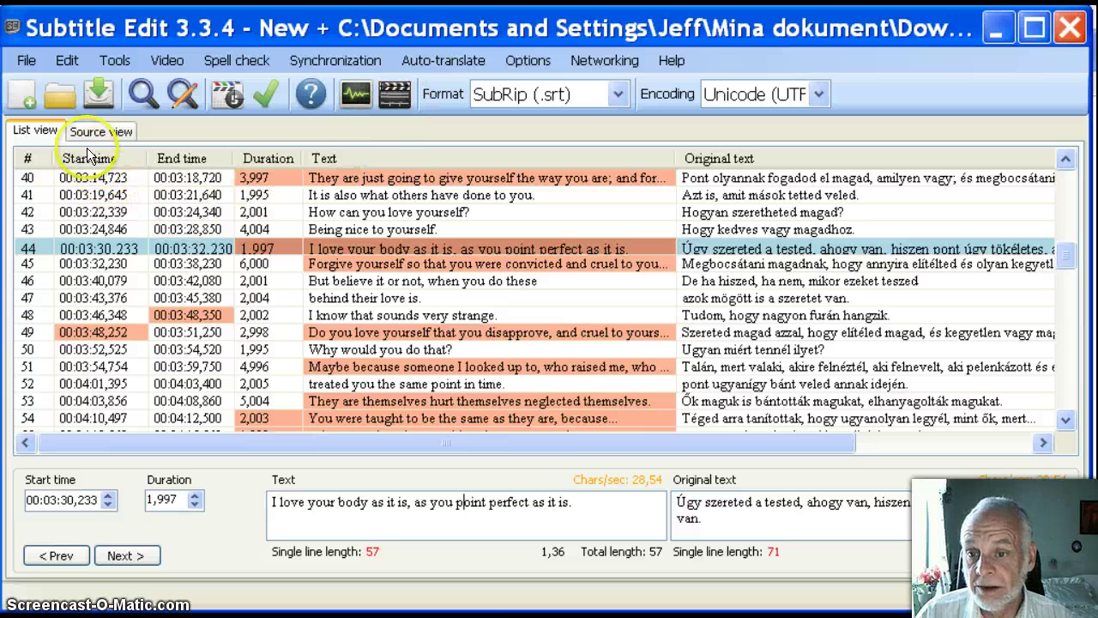
pyautogui.click(25, 62)
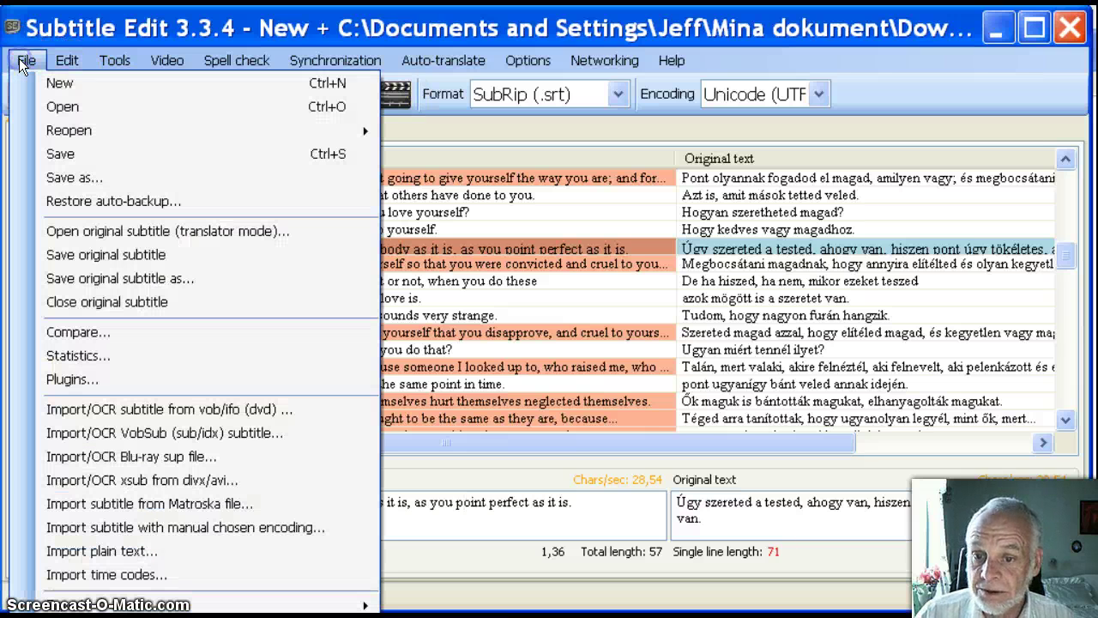
# Save the translation in Downloads as SubRip file '323 auto translation to En fr Hu.srt'.
pyautogui.click(73, 177)
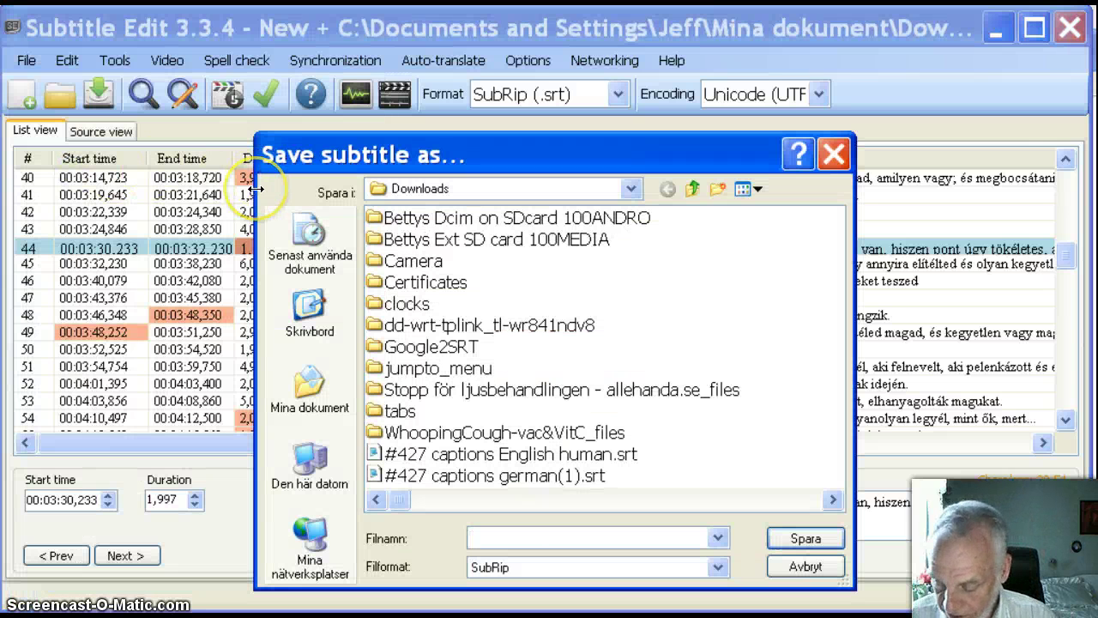
pyautogui.write('323 a')
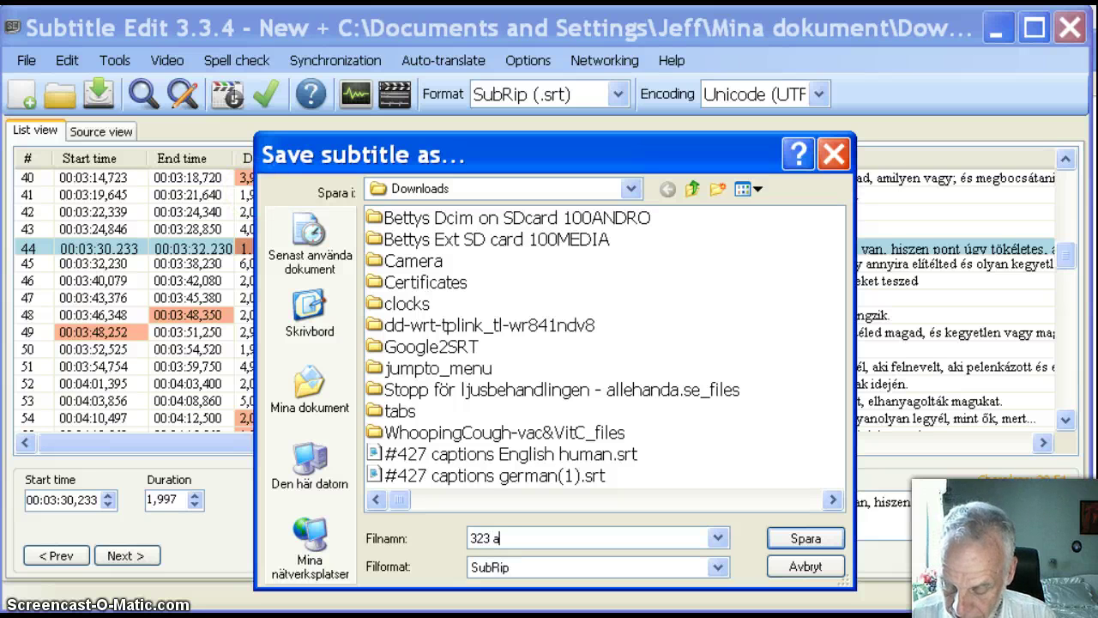
pyautogui.write('uto tran')
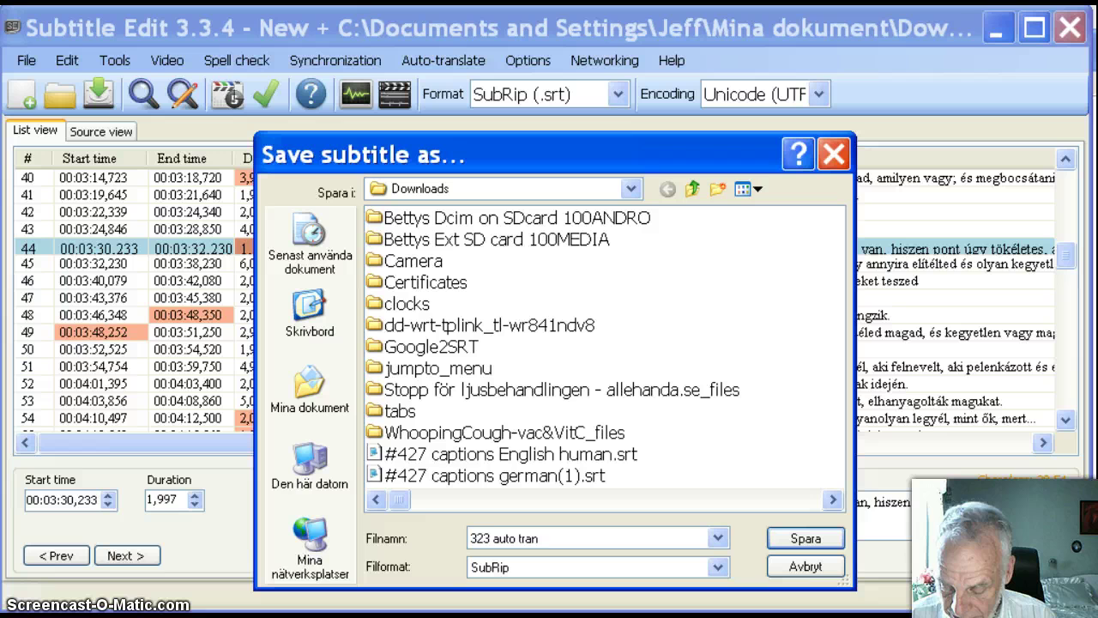
pyautogui.write('on')
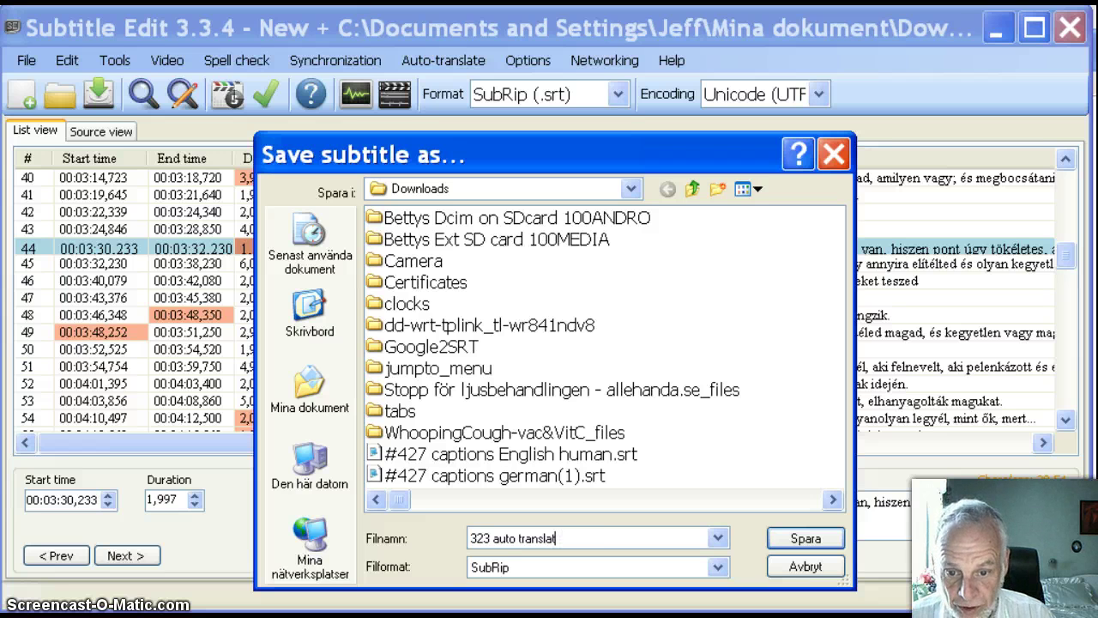
pyautogui.write('ion to')
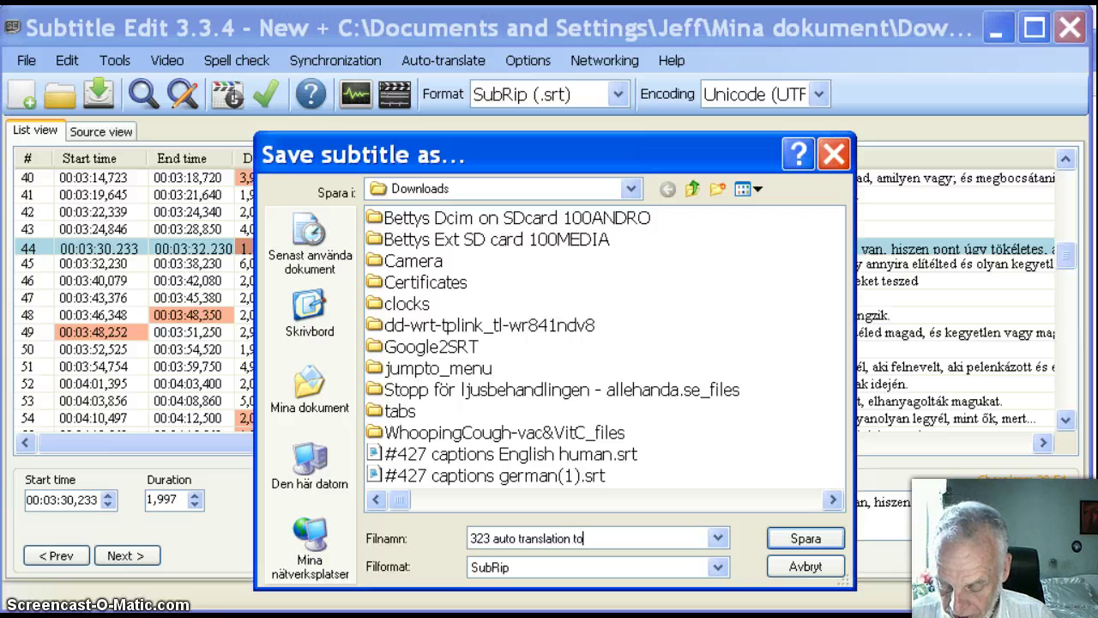
pyautogui.write(' En fr')
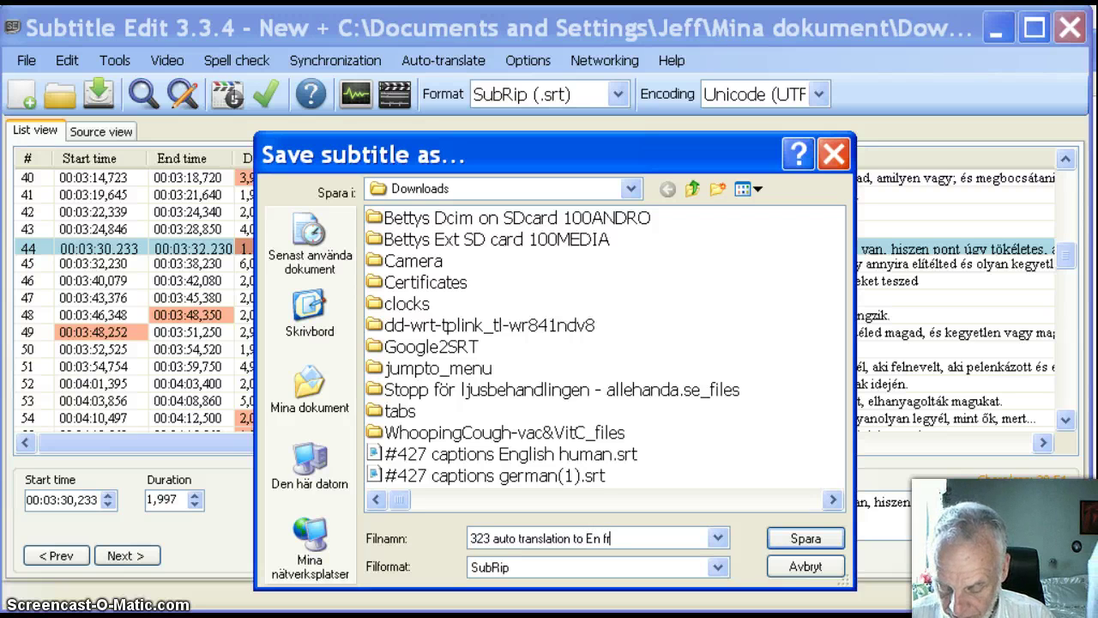
pyautogui.write(' Hu')
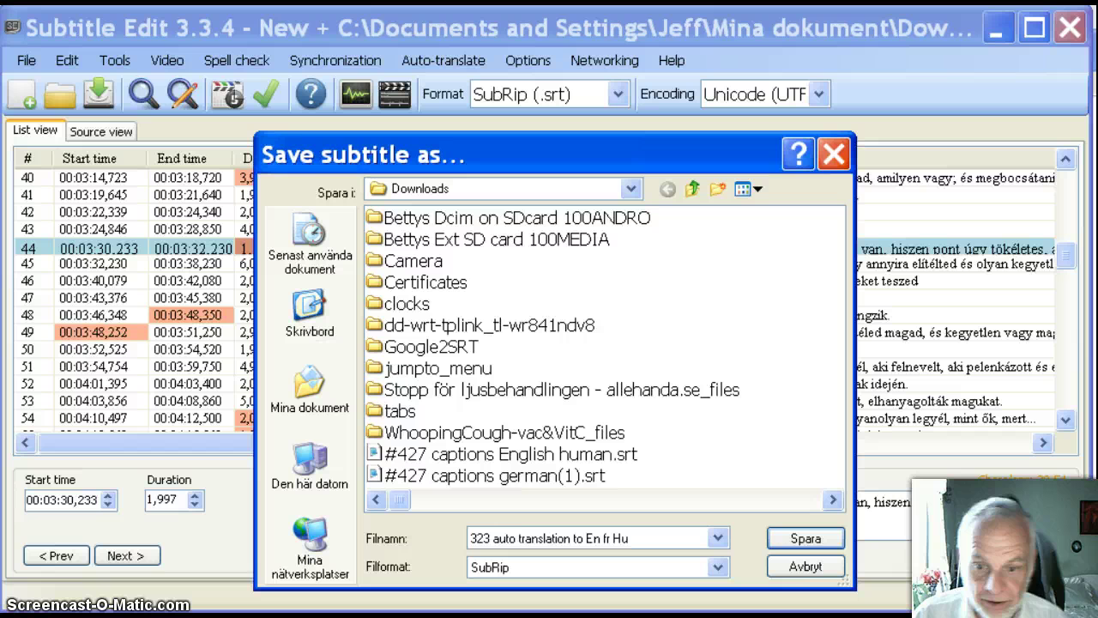
pyautogui.click(794, 533)
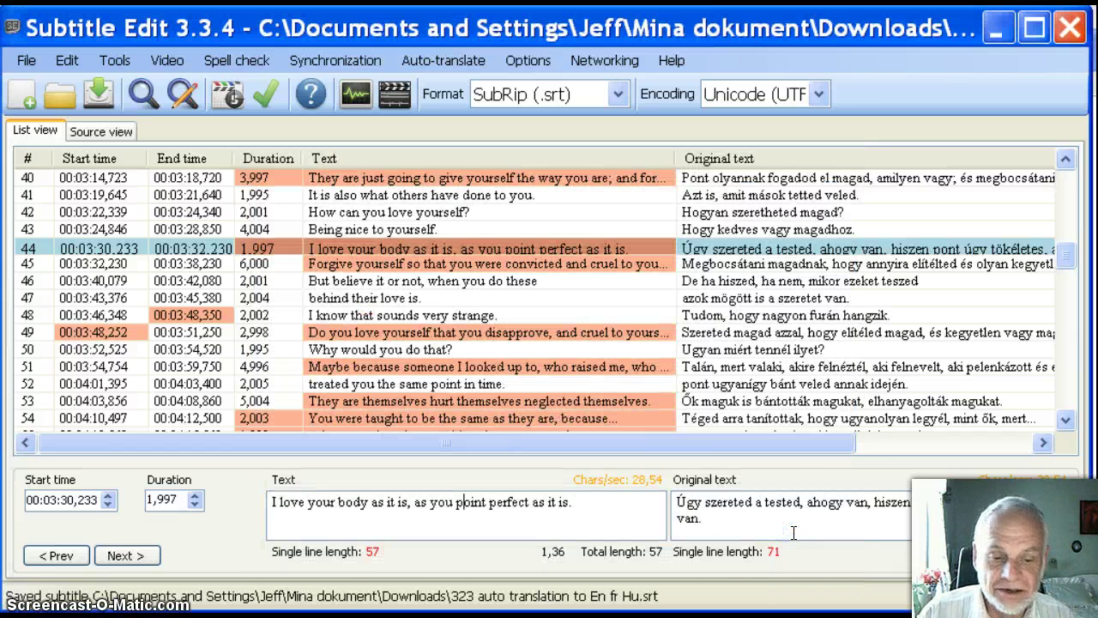
pyautogui.click(456, 502)
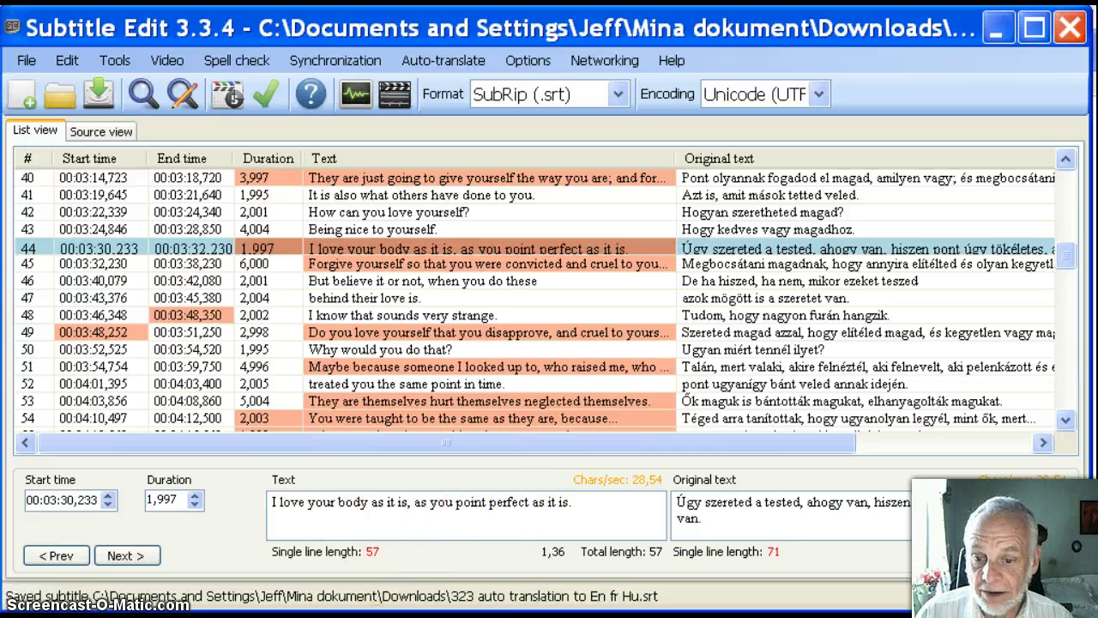